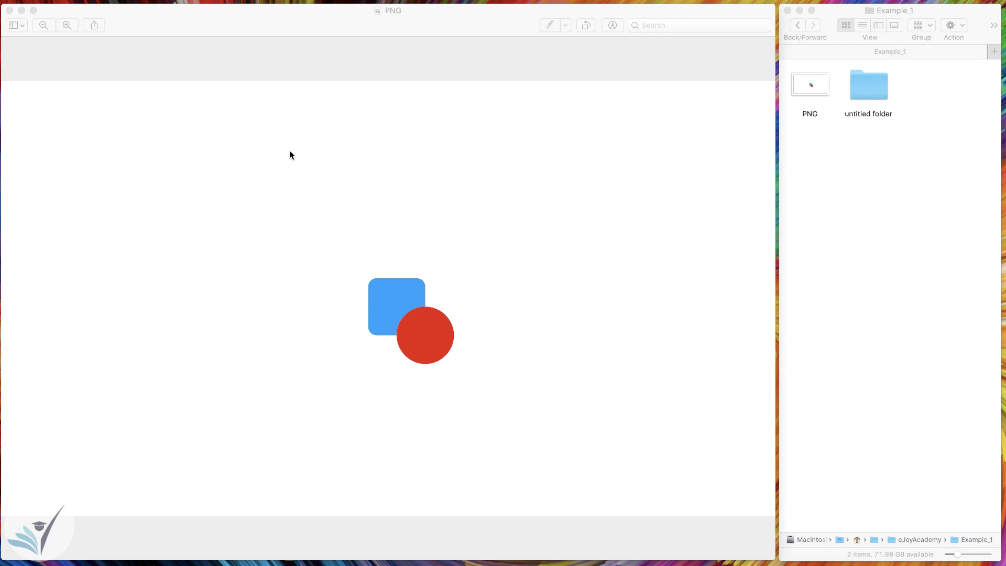
- Look at the image's Image Size settings and close them without changes
click(240, 11)
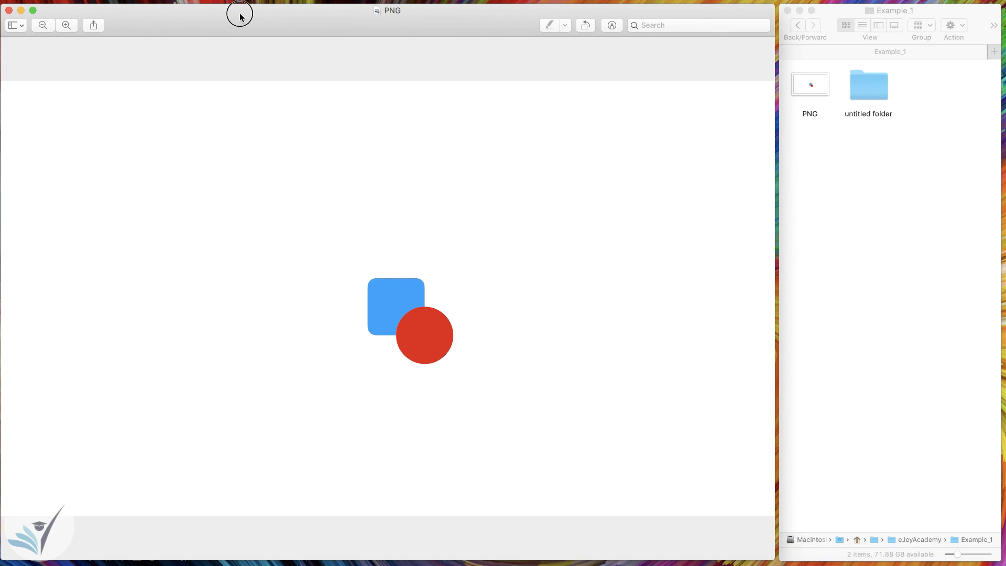
click(189, 1)
click(249, 47)
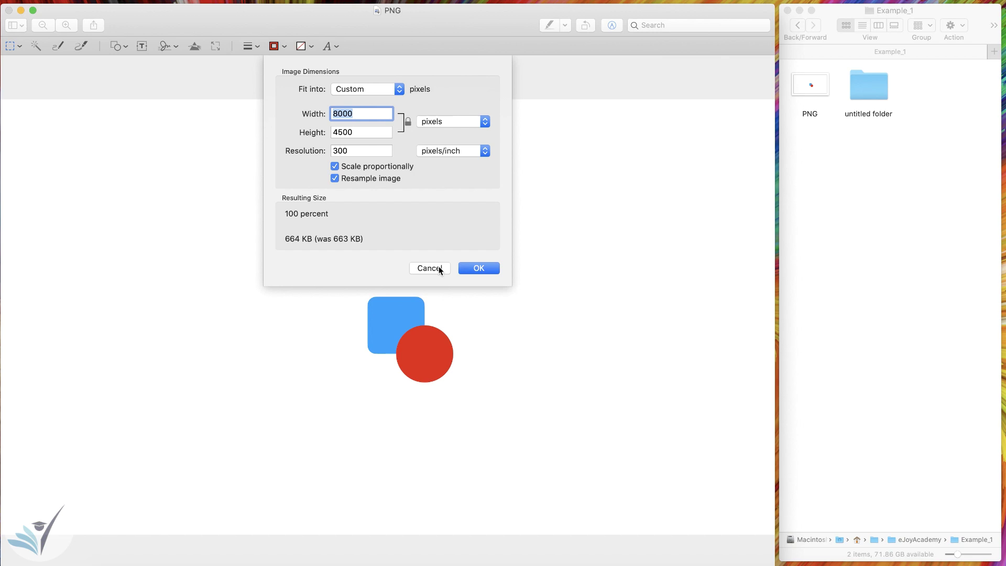
click(440, 269)
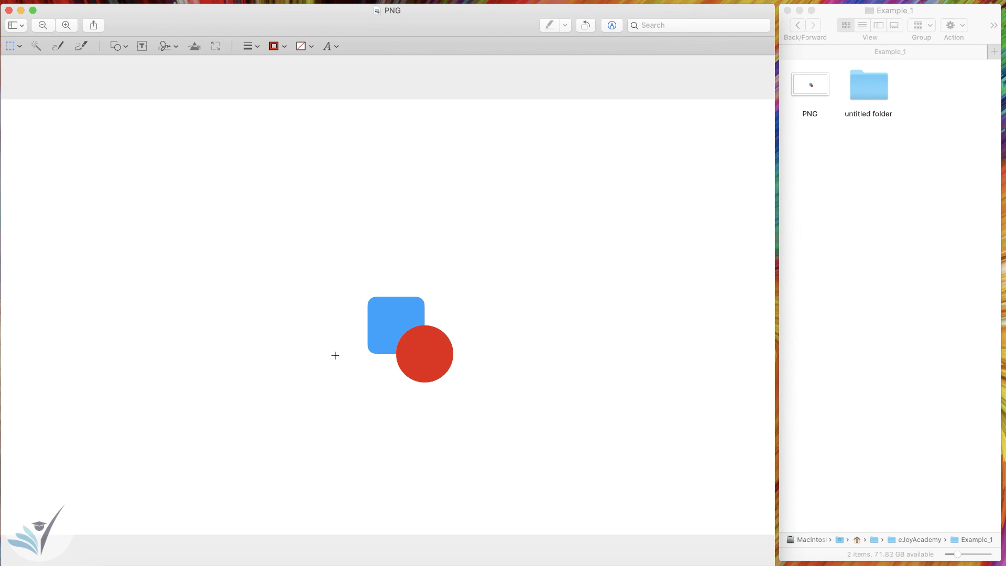
- With Markup's Instant Alpha tool, drag on the white background to select it
click(613, 25)
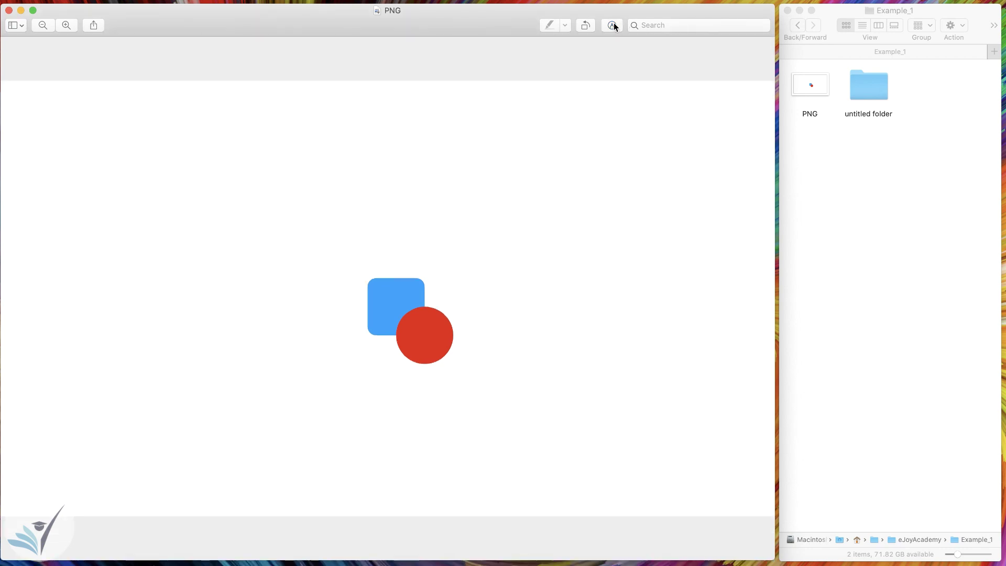
click(611, 25)
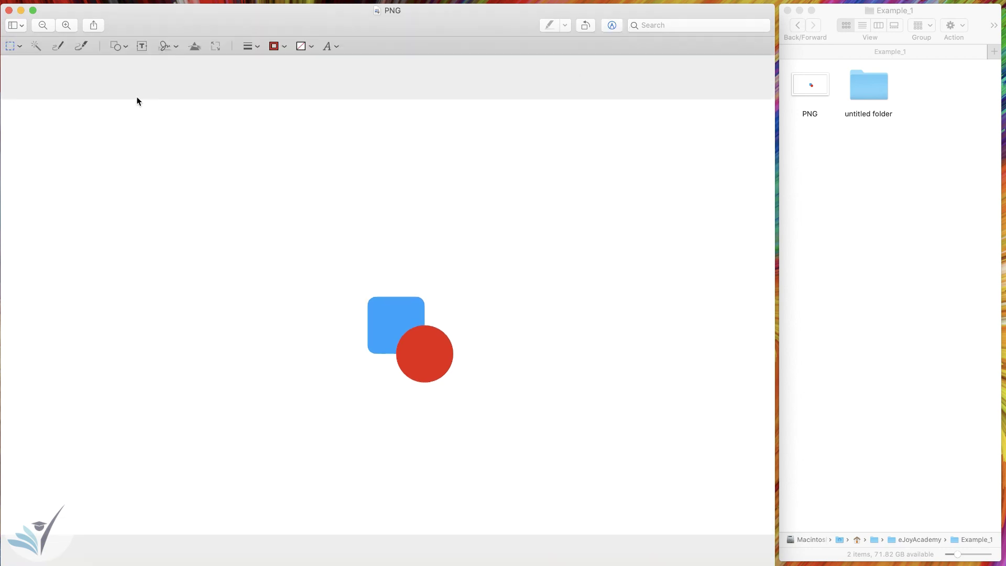
click(35, 47)
click(91, 158)
drag(91, 158, 95, 161)
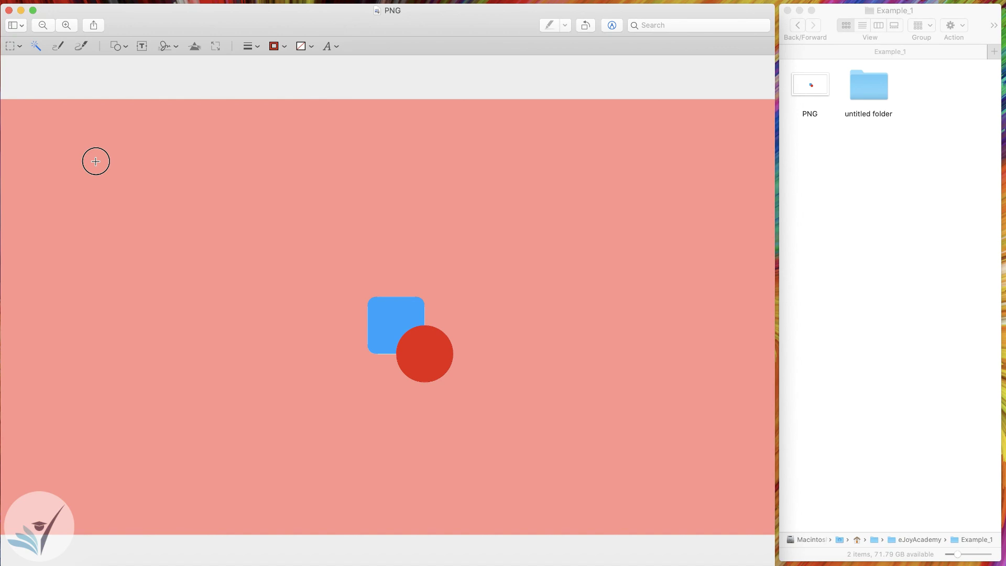
drag(96, 162, 95, 160)
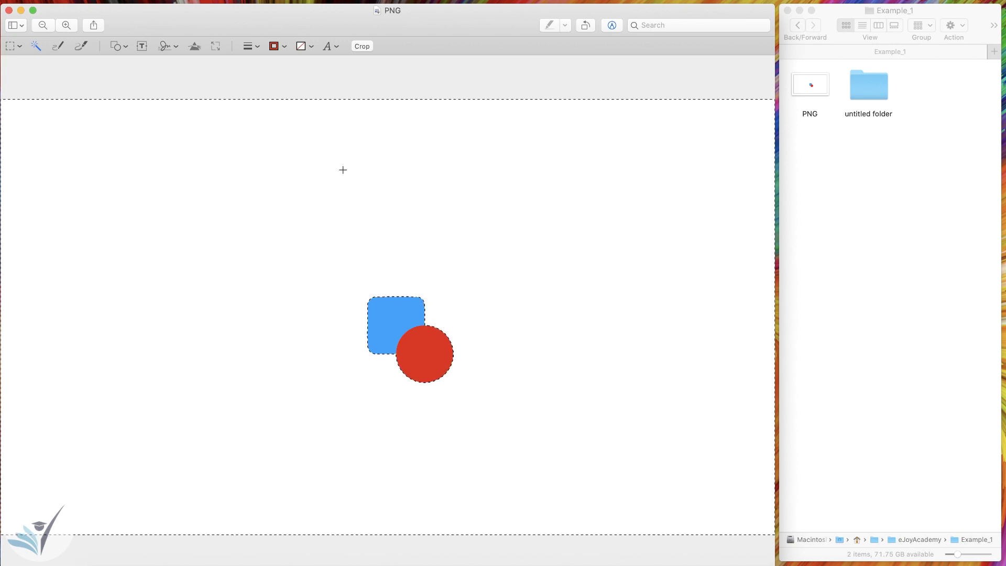
click(364, 46)
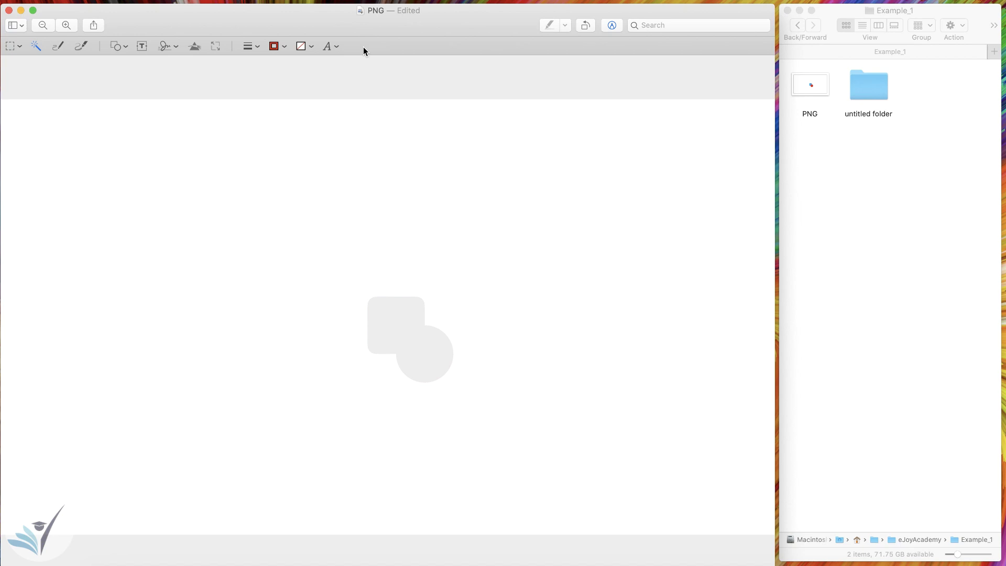
key(super+z)
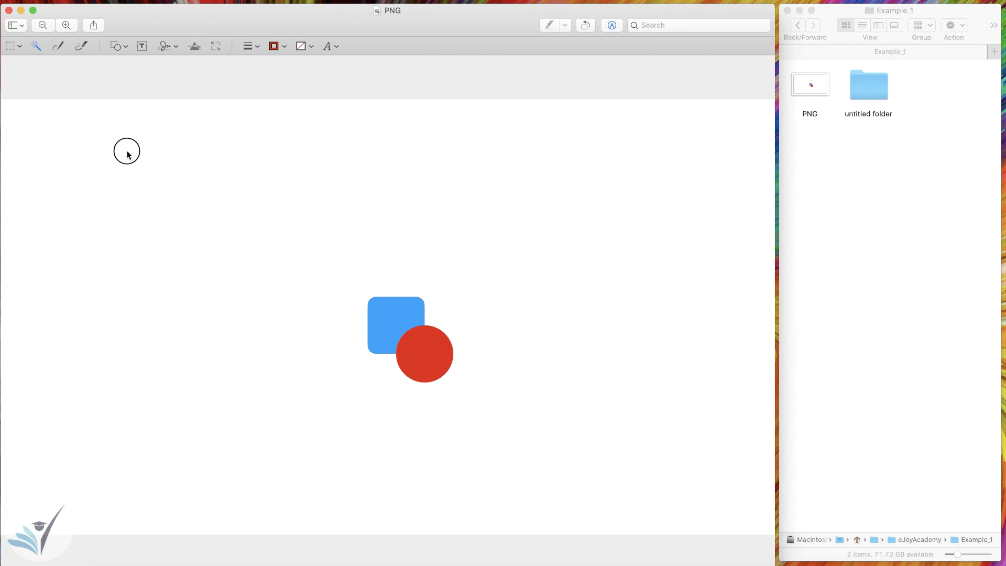
- Instant Alpha the white background, invert the selection via Edit, then crop with Cmd+K
drag(127, 155, 130, 156)
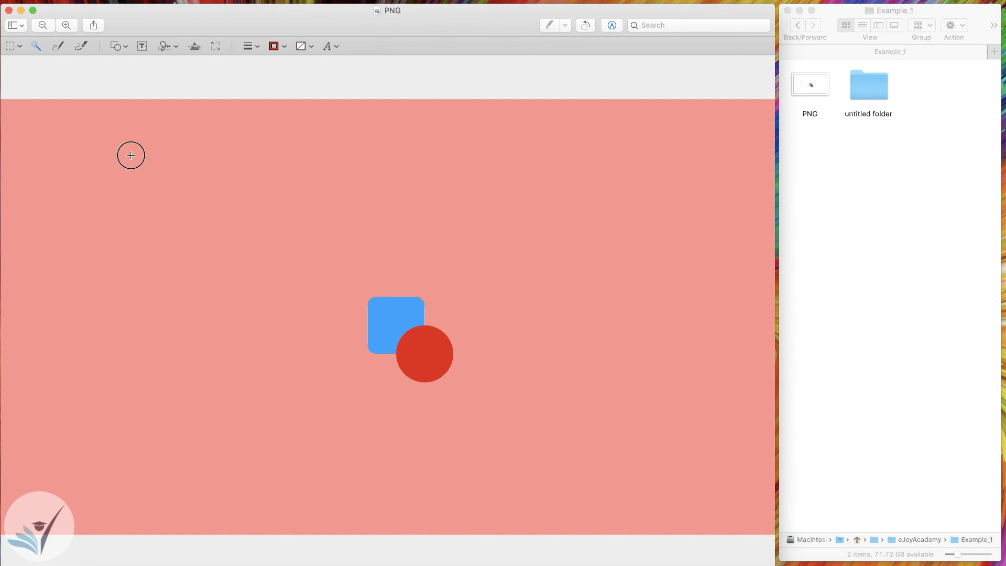
drag(131, 155, 130, 155)
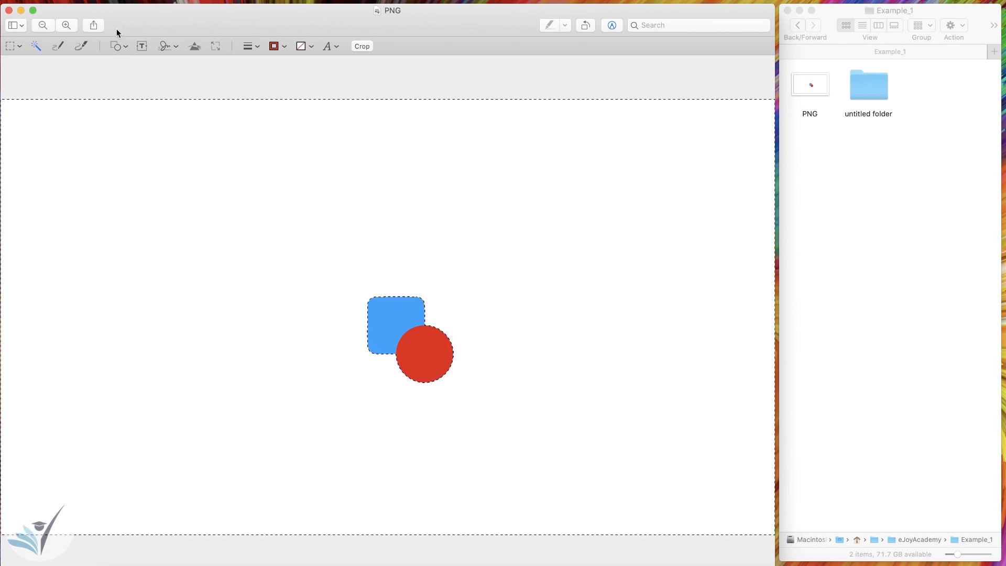
click(110, 2)
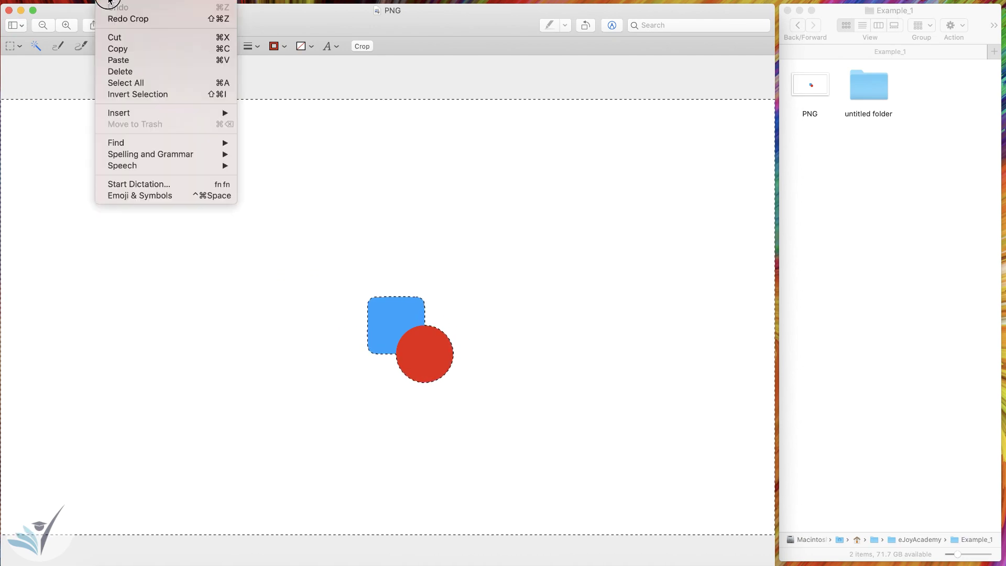
click(135, 95)
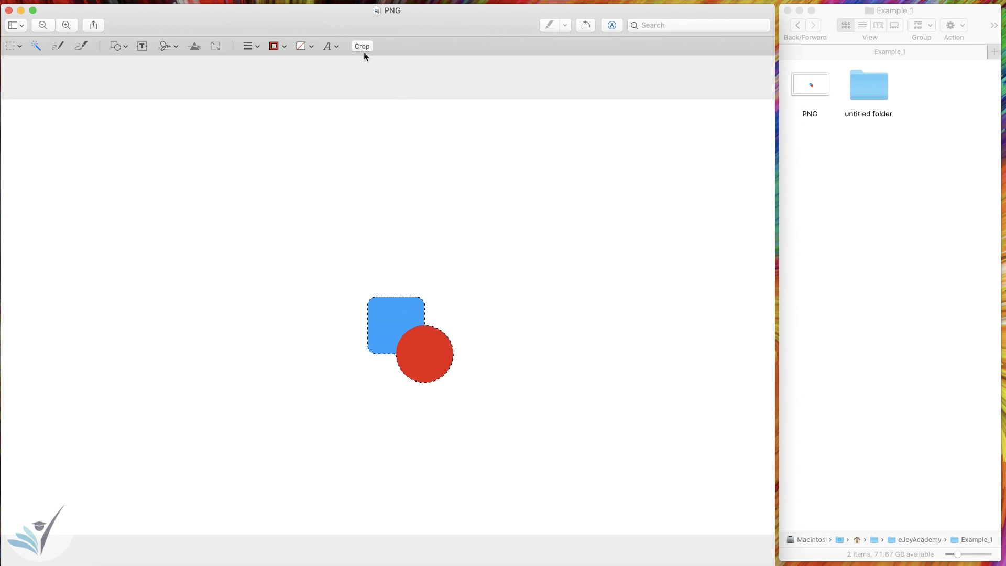
key(super+k)
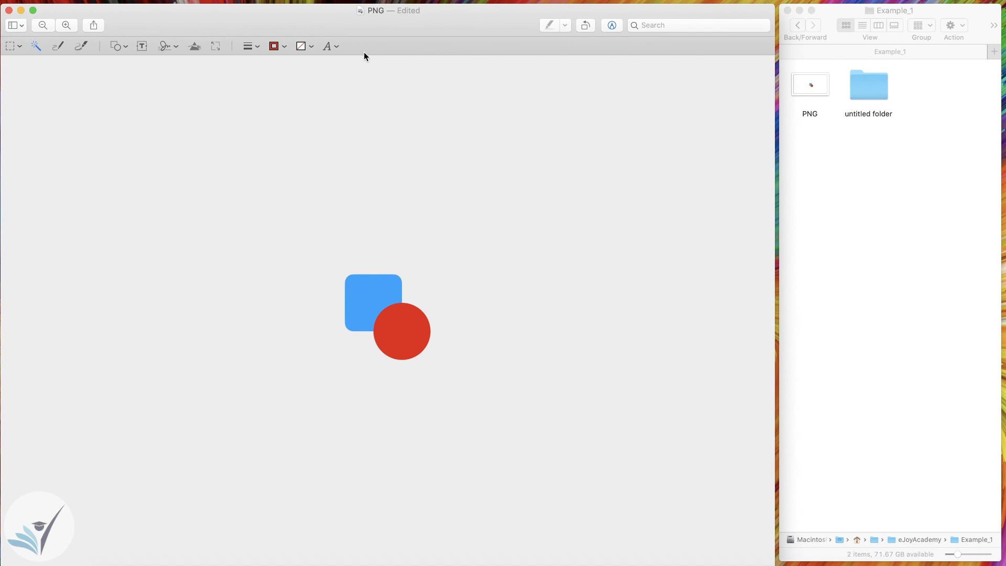
- Save the edited PNG, close it, then reopen it from Finder to check and close again
key(super+s)
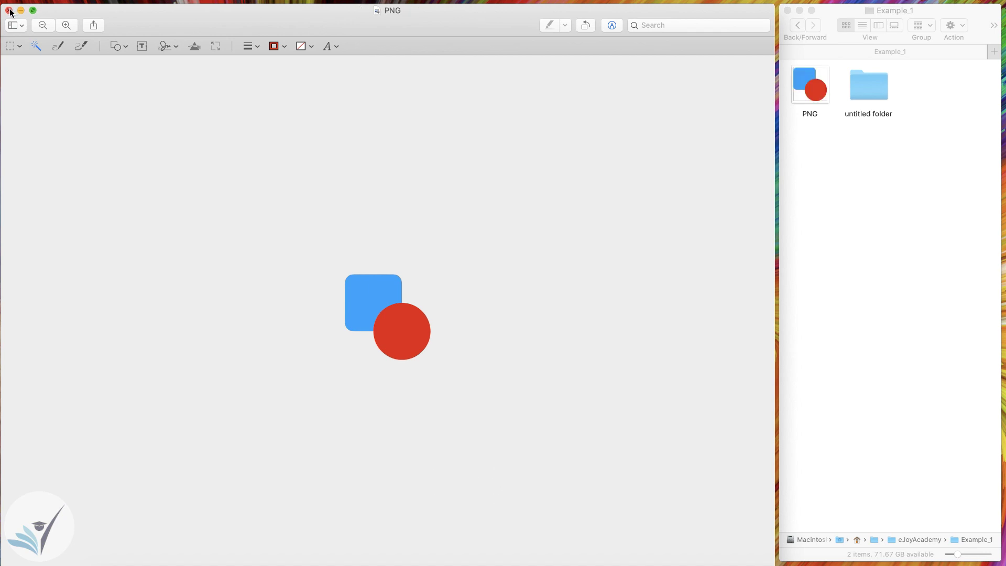
click(10, 11)
double_click(813, 83)
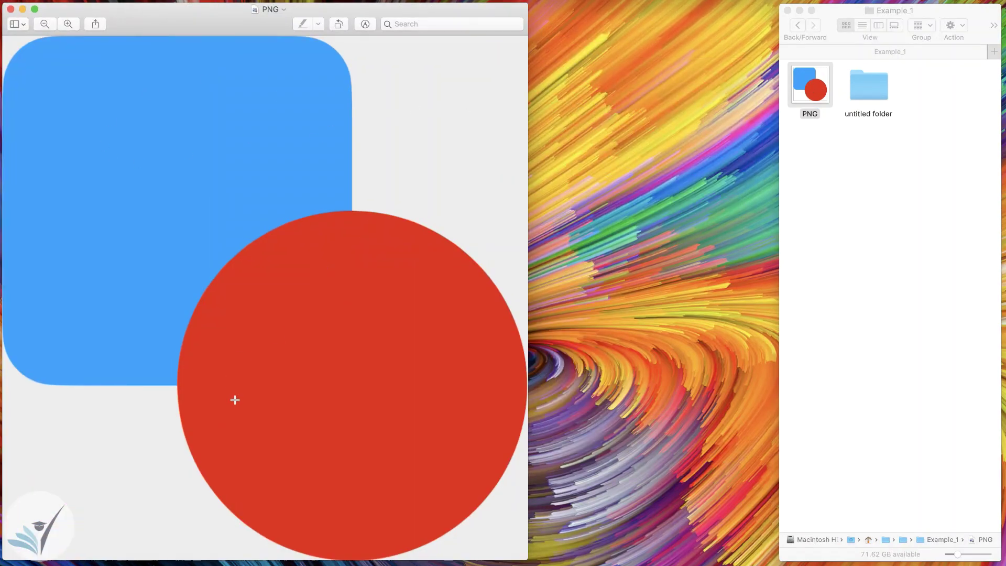
click(10, 9)
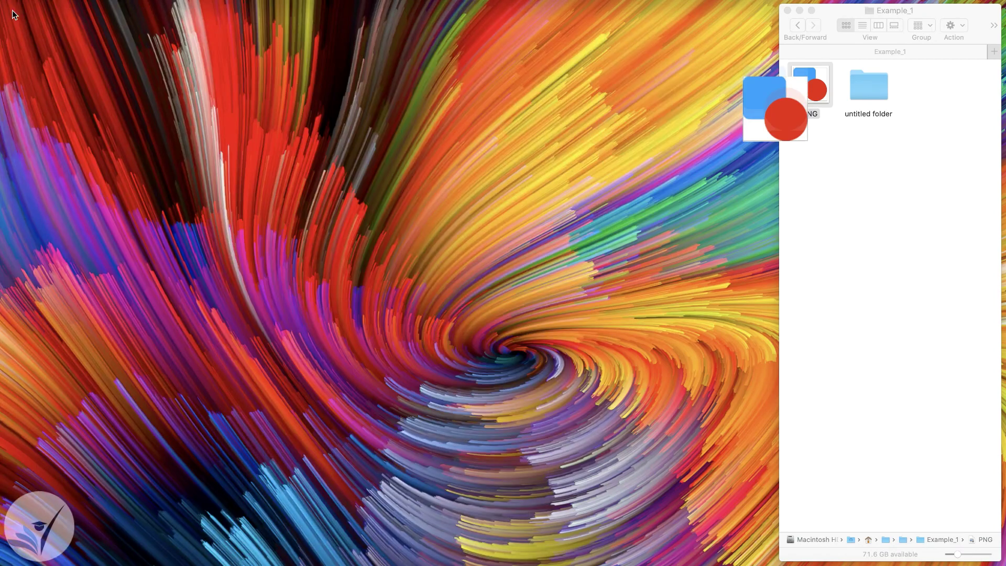
- Go back to eJoyAcademy, enter the Example_2 folder and open its TIFF image
click(799, 26)
click(929, 104)
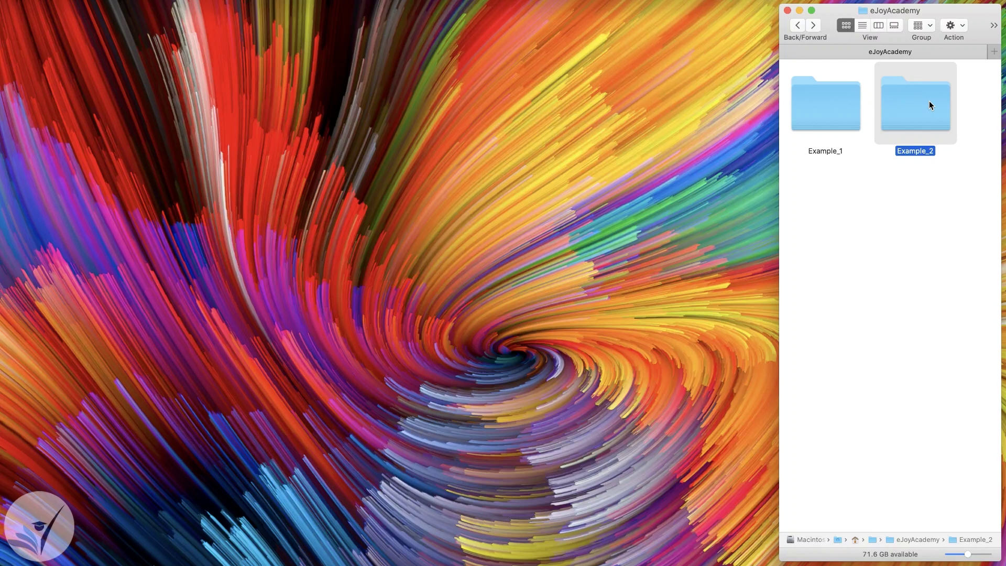
double_click(930, 104)
double_click(811, 87)
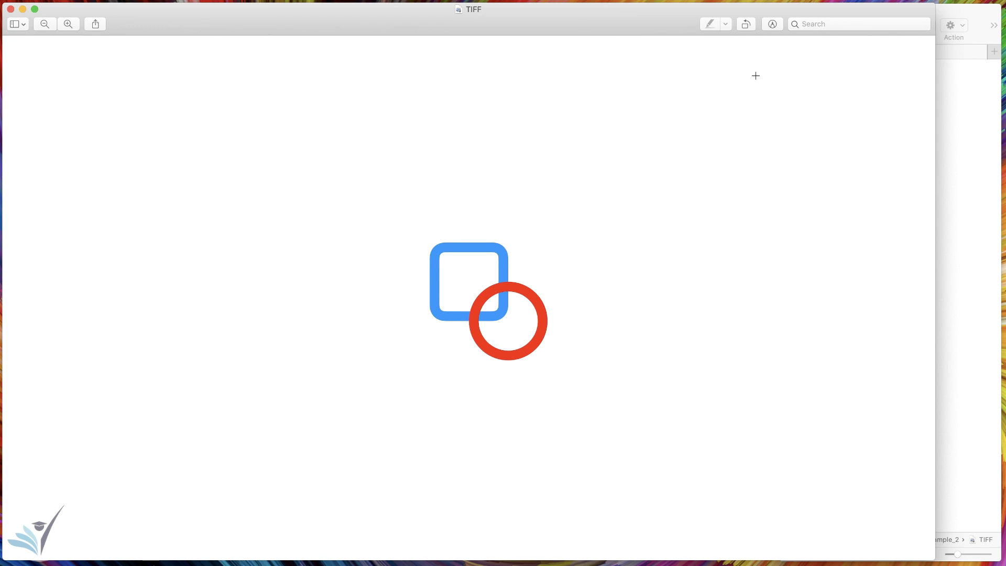
- Select the TIFF's white background with Instant Alpha, invert with Shift-Cmd-I, and crop with Cmd-K
click(775, 26)
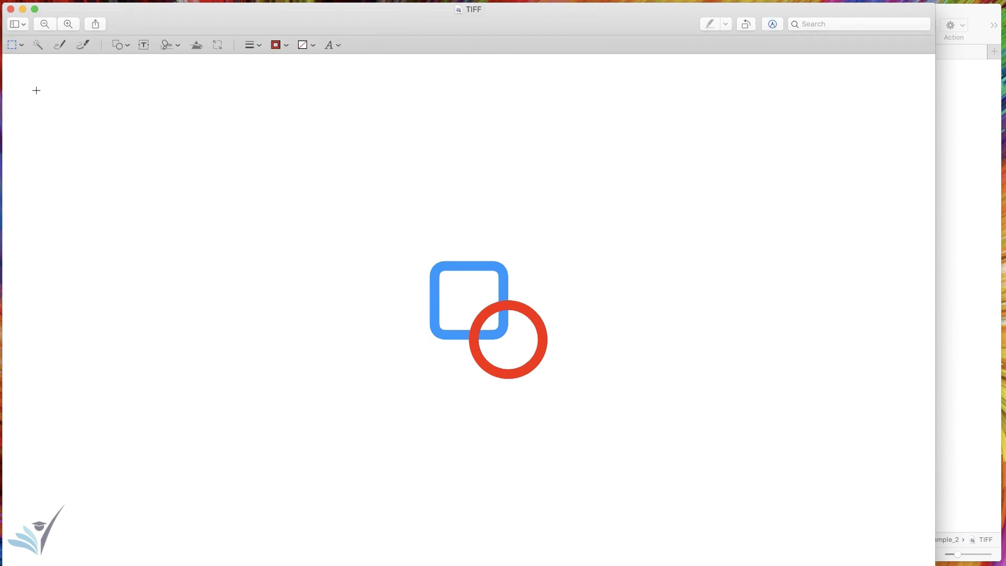
click(38, 46)
drag(171, 141, 175, 145)
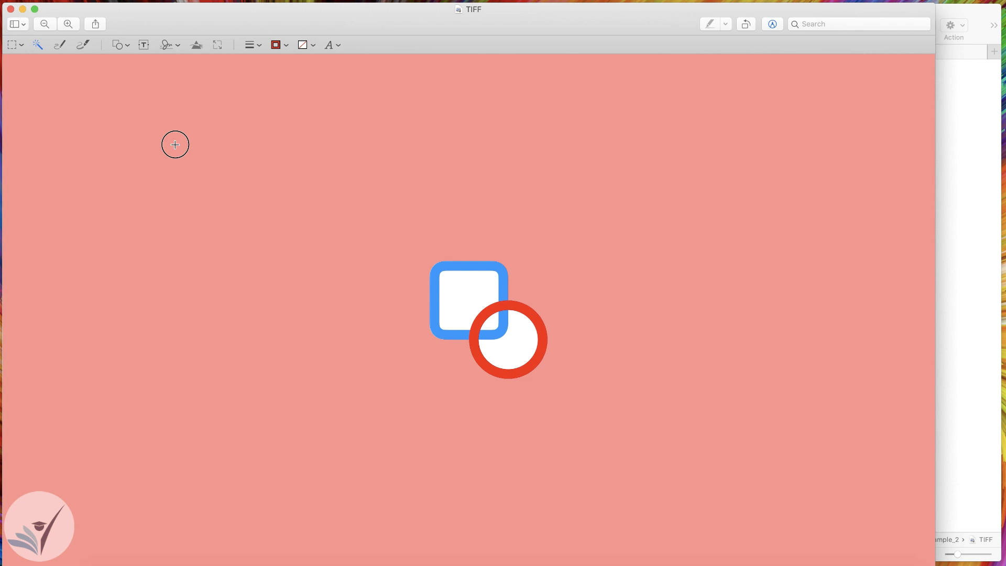
drag(175, 145, 175, 144)
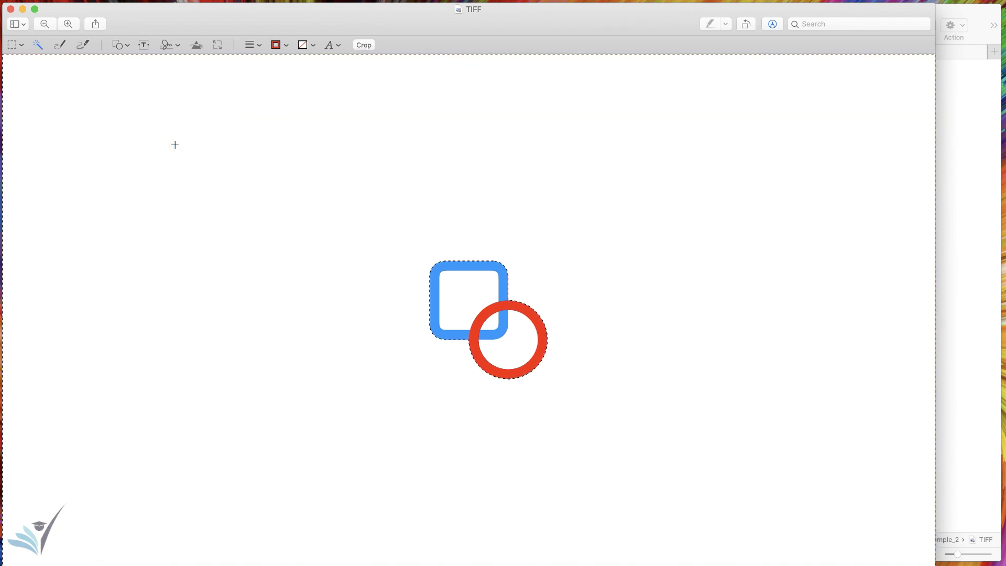
key(shift+super+i)
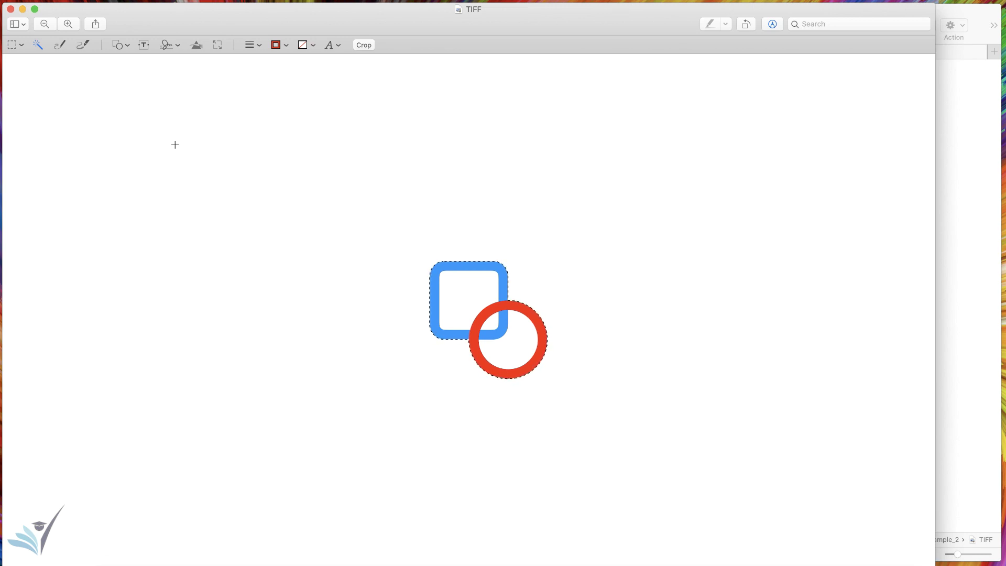
key(super+k)
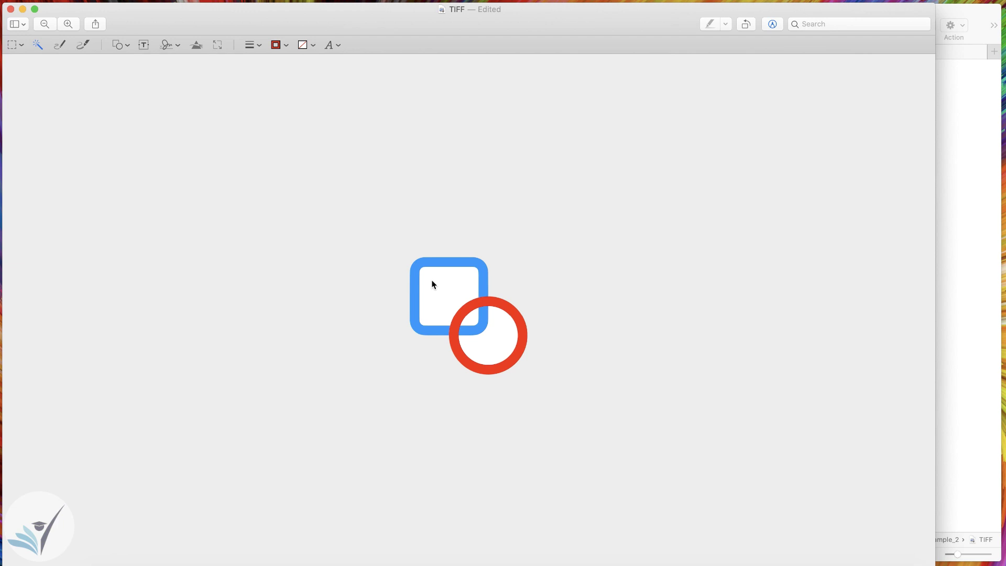
- Make the blue square's white interior and the overlapping white corner transparent
drag(431, 279, 441, 290)
key(shift+super+i)
key(super+k)
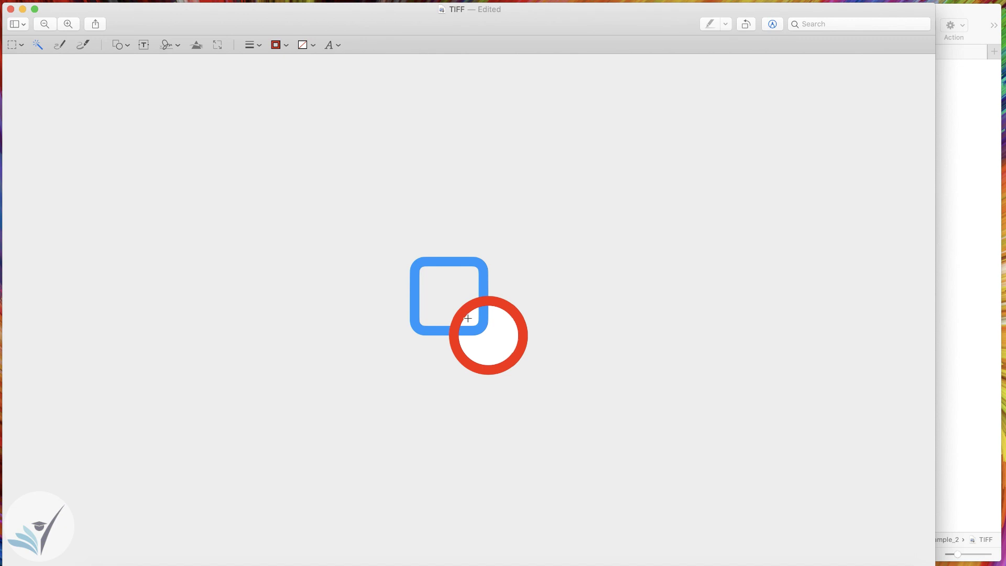
drag(469, 318, 470, 320)
key(super+shift+i)
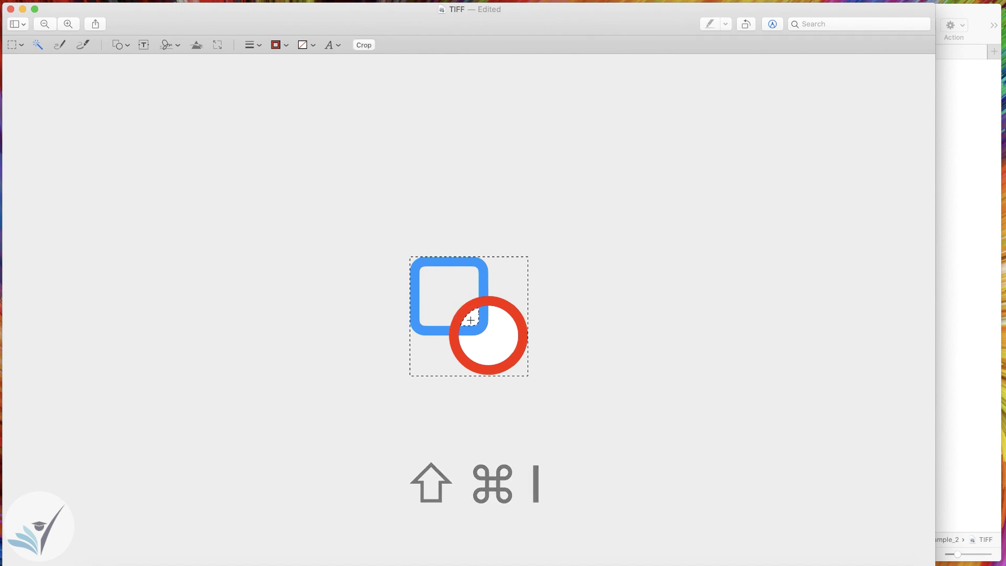
key(super+k)
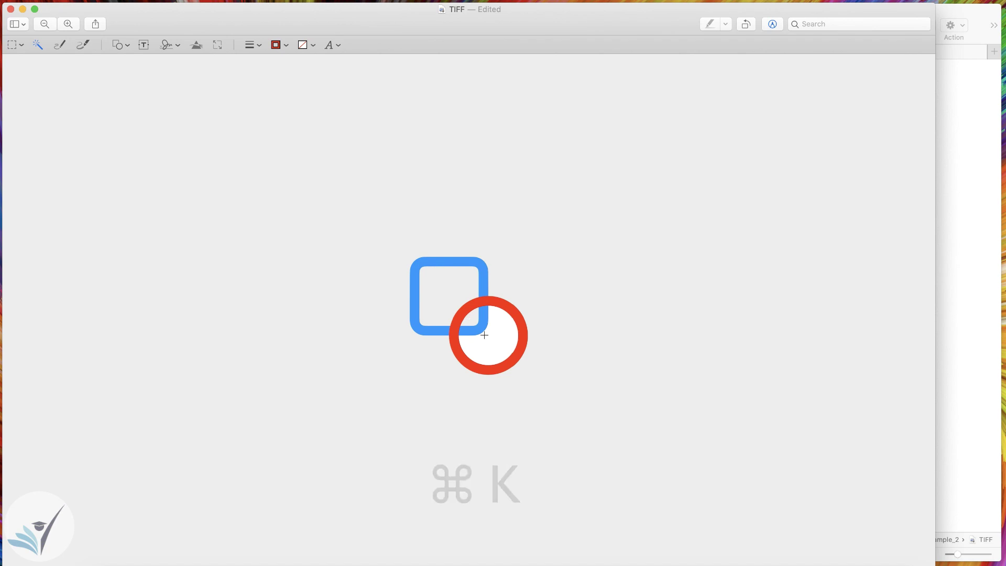
- Clear the red circle's white interior, then save the TIFF with Cmd-S
drag(485, 336, 491, 340)
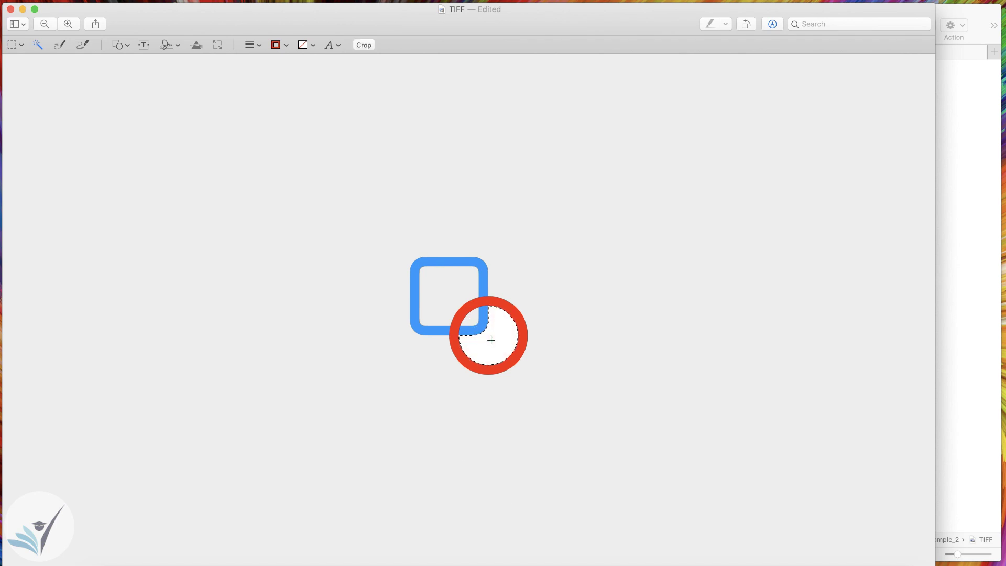
key(super+shift+i)
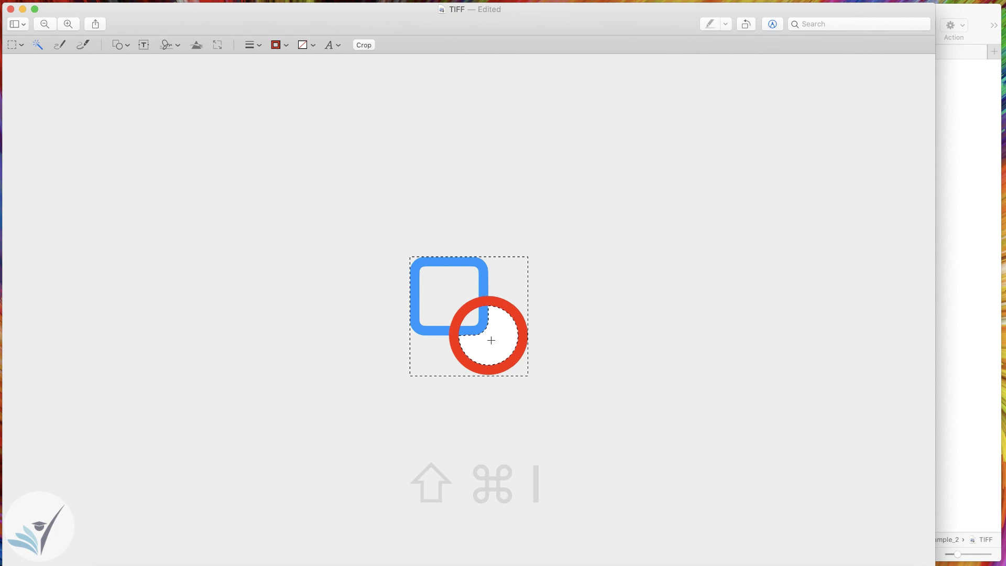
key(super+k)
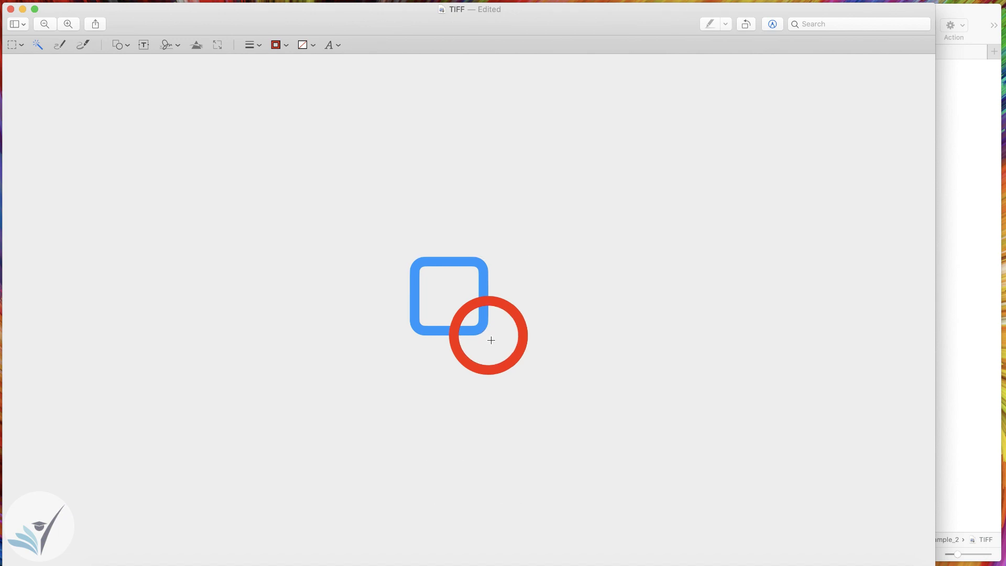
key(super+s)
- Close the edited TIFF and reopen it from Example_2 to verify its transparency
click(11, 9)
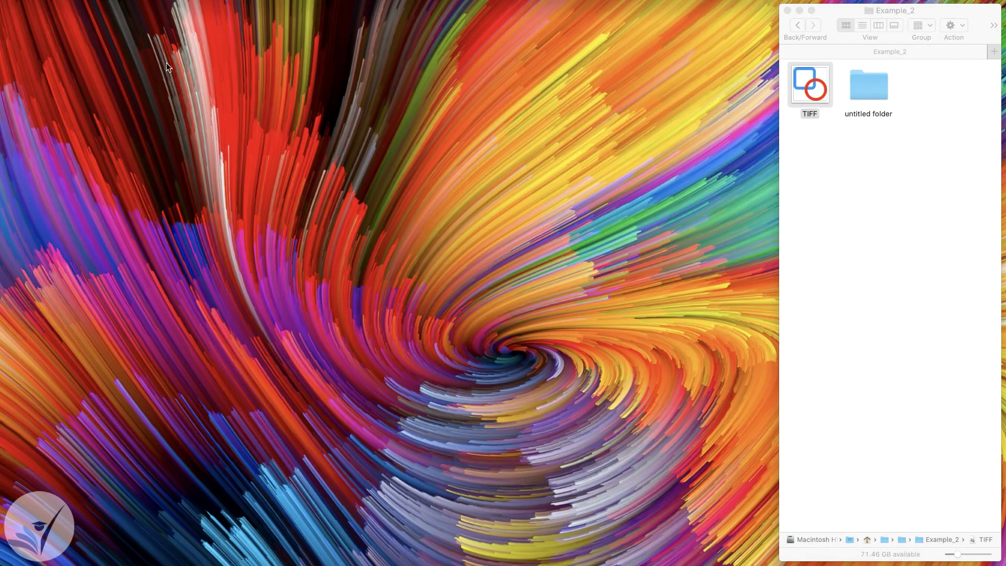
double_click(811, 81)
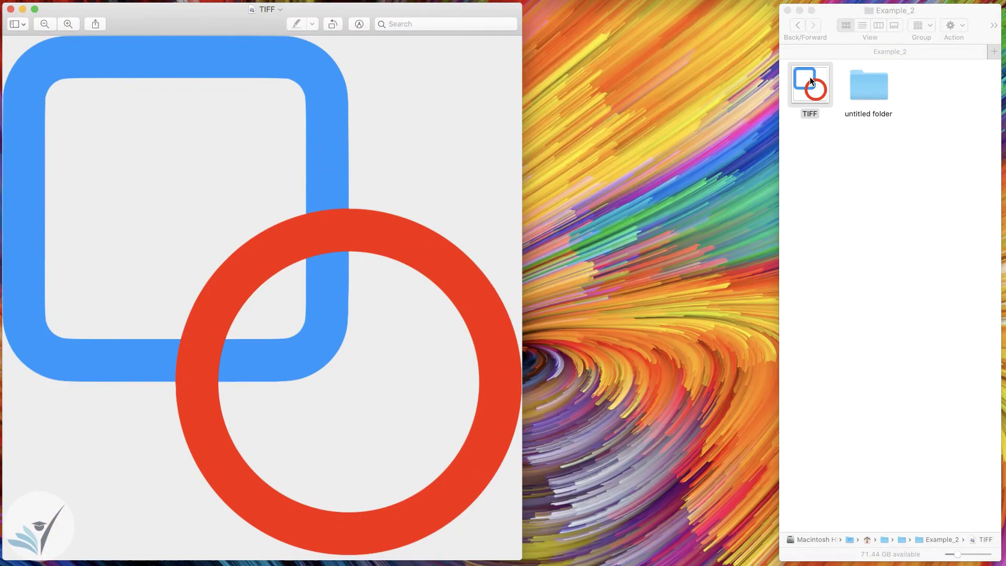